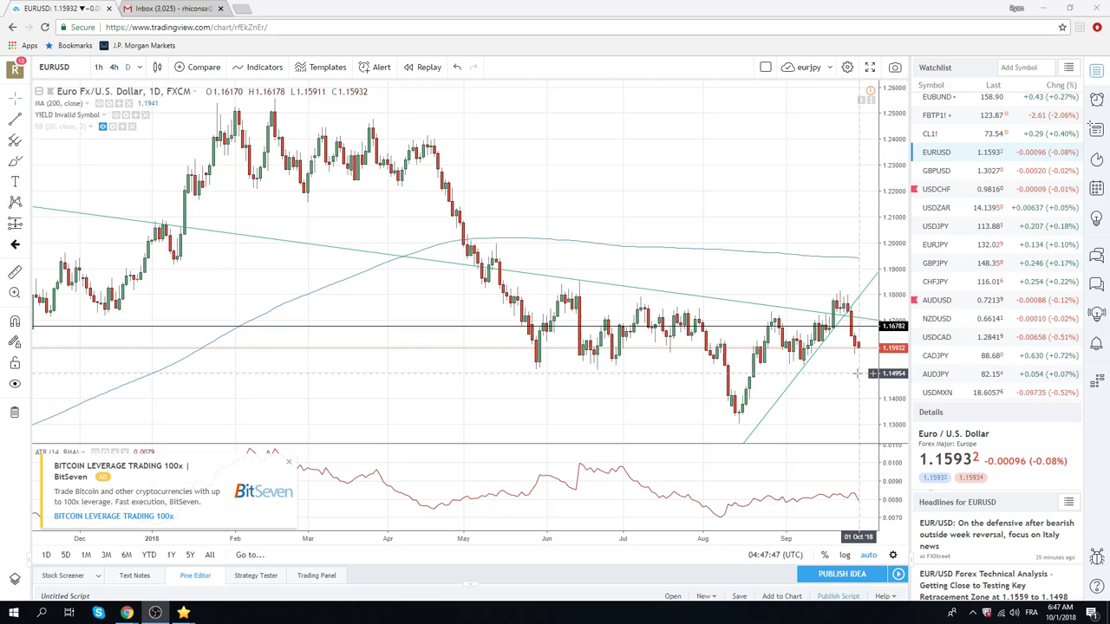
Step: Load the daily USDCAD chart from the watchlist in place of EURUSD
click(998, 338)
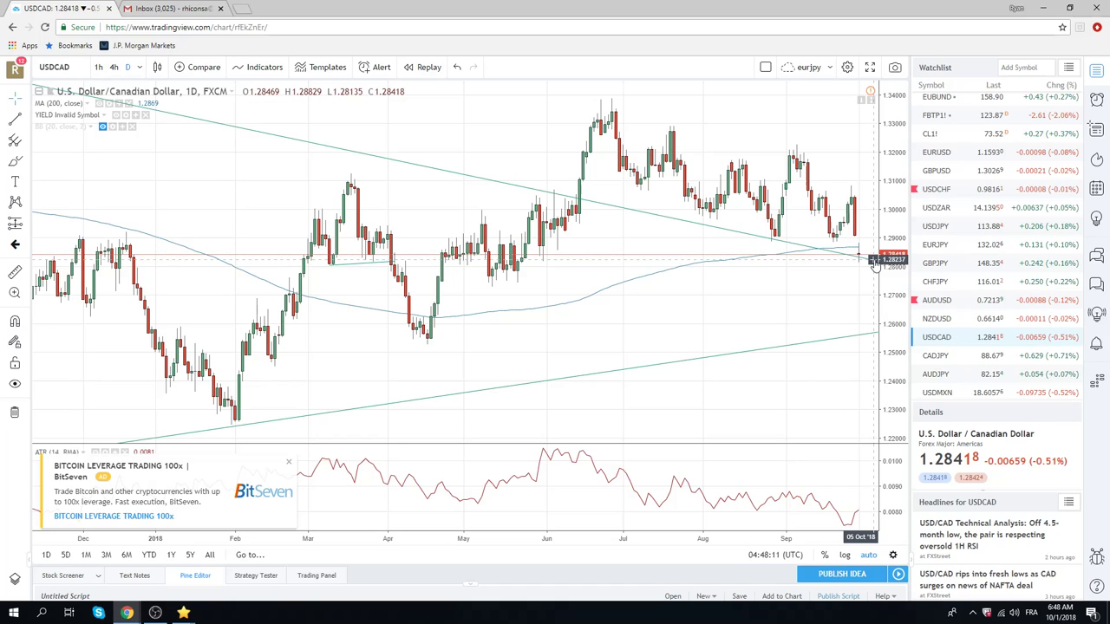
Step: Switch the chart from USDCAD to the daily CADJPY pair via the watchlist
click(941, 354)
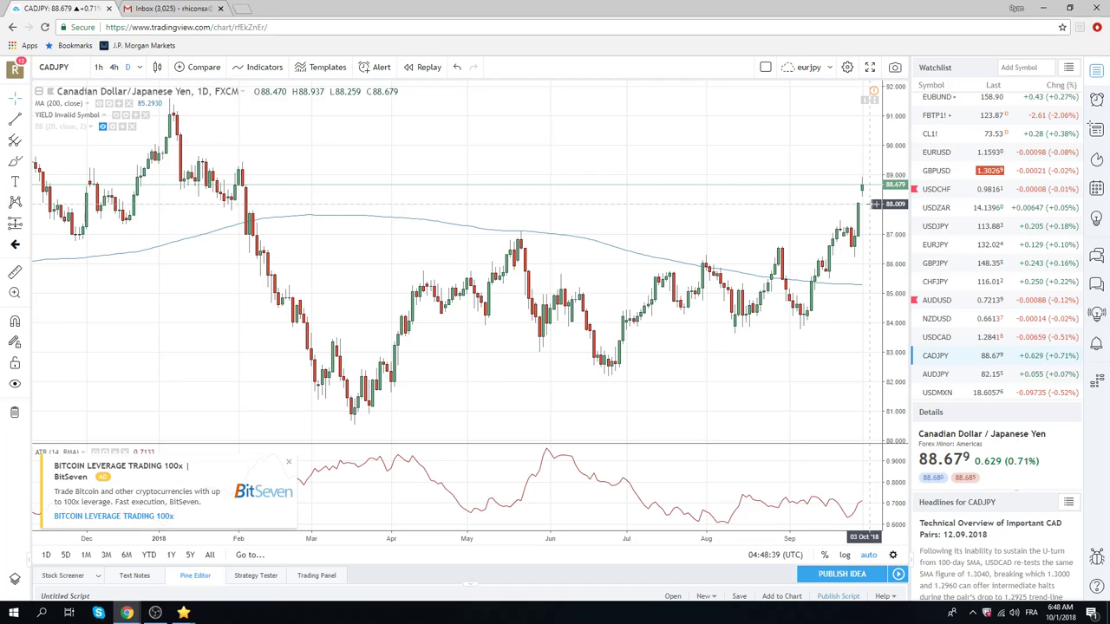
Step: Reload the daily USDCAD chart to revisit its trendline and 200-period average
click(952, 340)
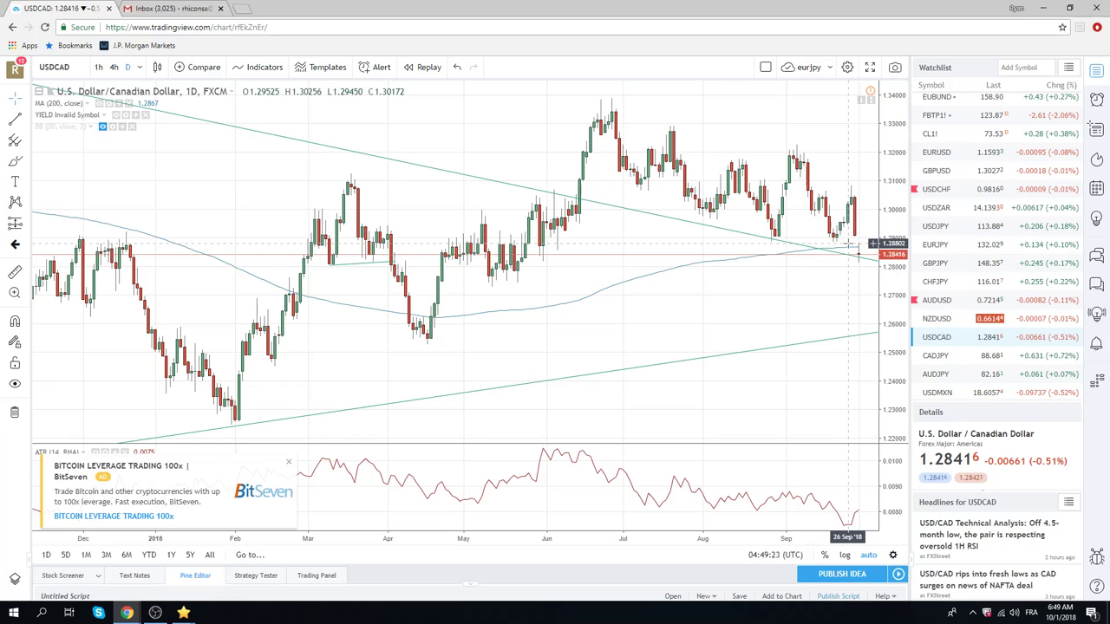
Step: Zoom in on the CL1! crude oil futures chart, then return to daily EURUSD
click(942, 136)
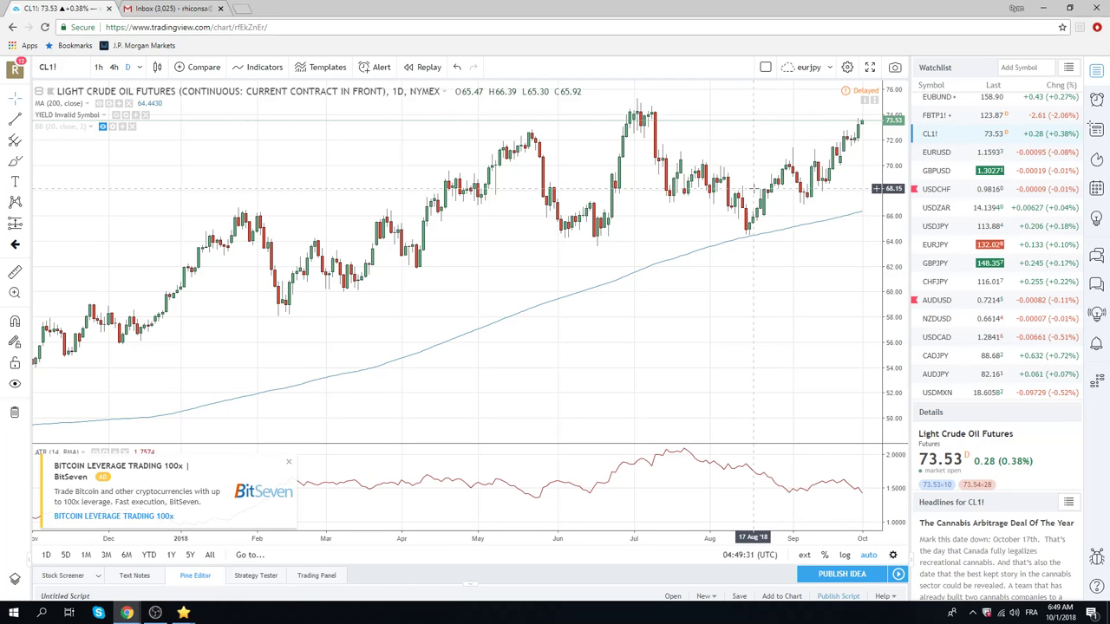
scroll(753, 188, up, 2)
scroll(751, 188, up, 1)
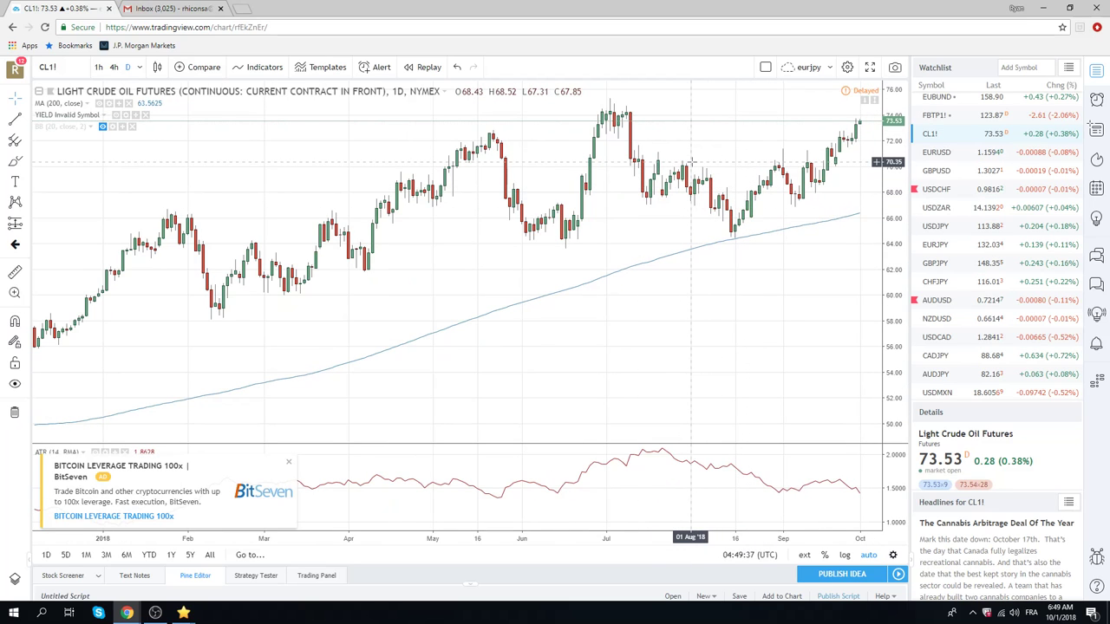
click(937, 154)
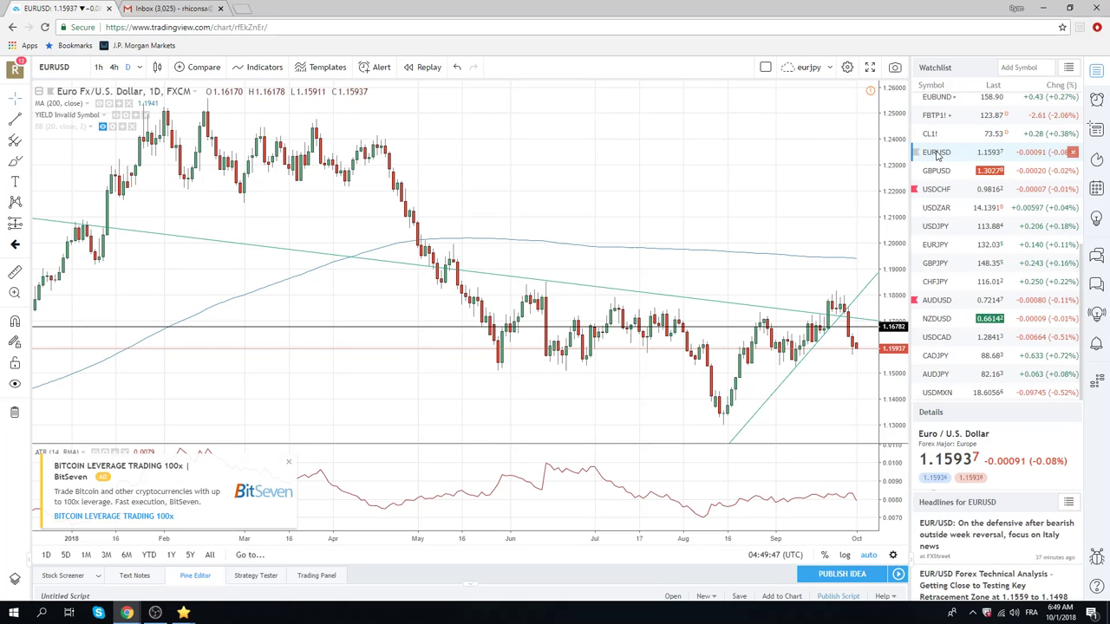
Step: Load the daily Euro-BTP Futures (FBTP1!) chart from the watchlist
click(935, 116)
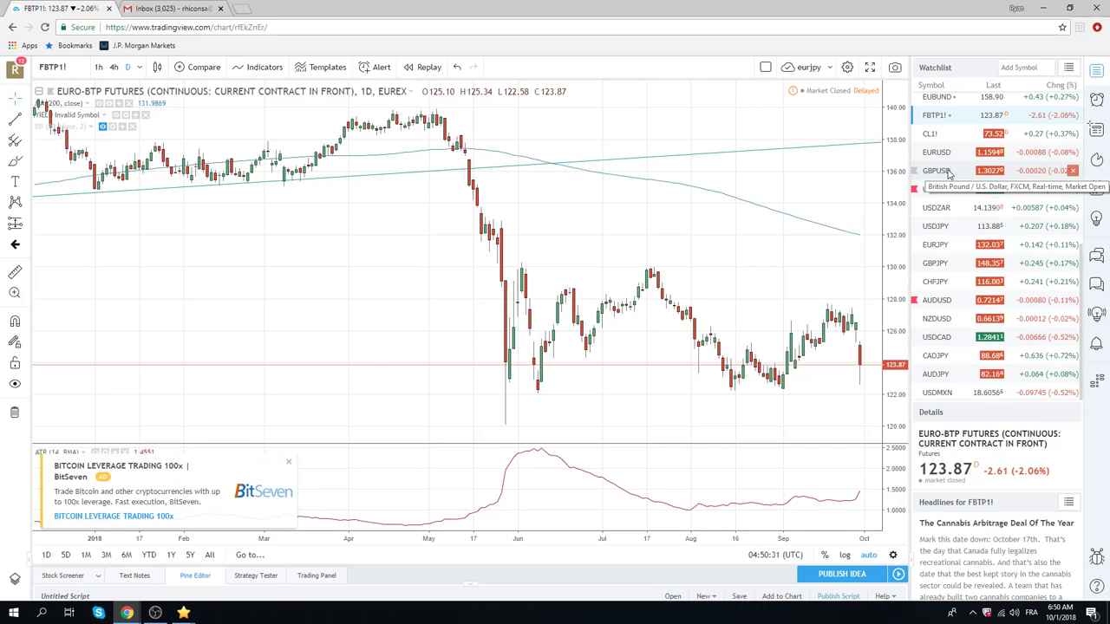
Step: Zoom in on the GBPUSD chart, then switch to the daily AUDUSD chart
click(949, 173)
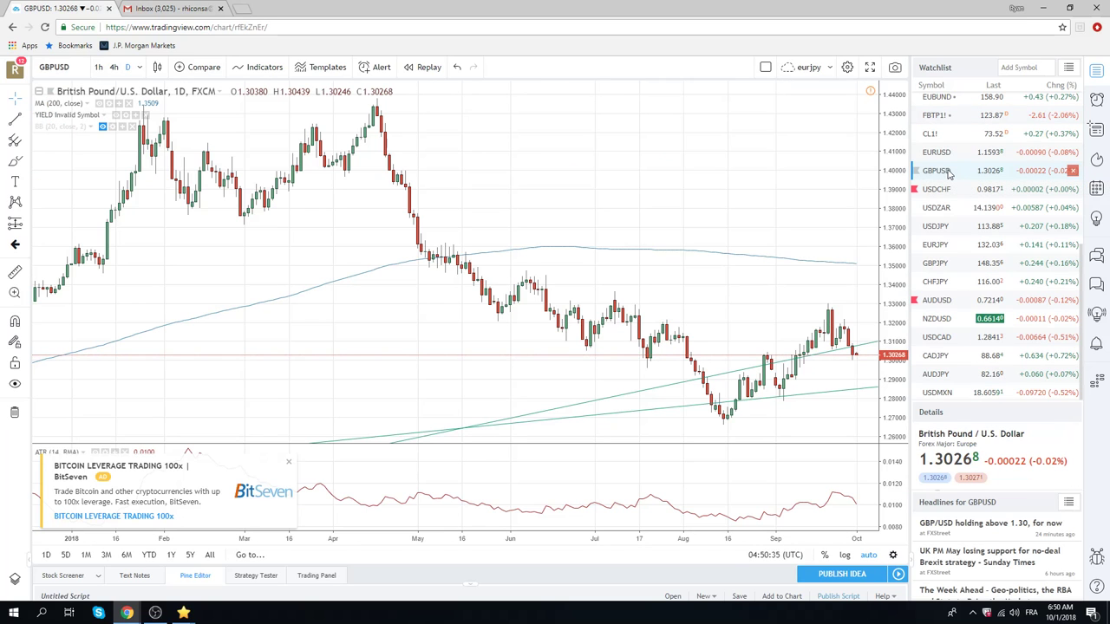
scroll(707, 256, up, 3)
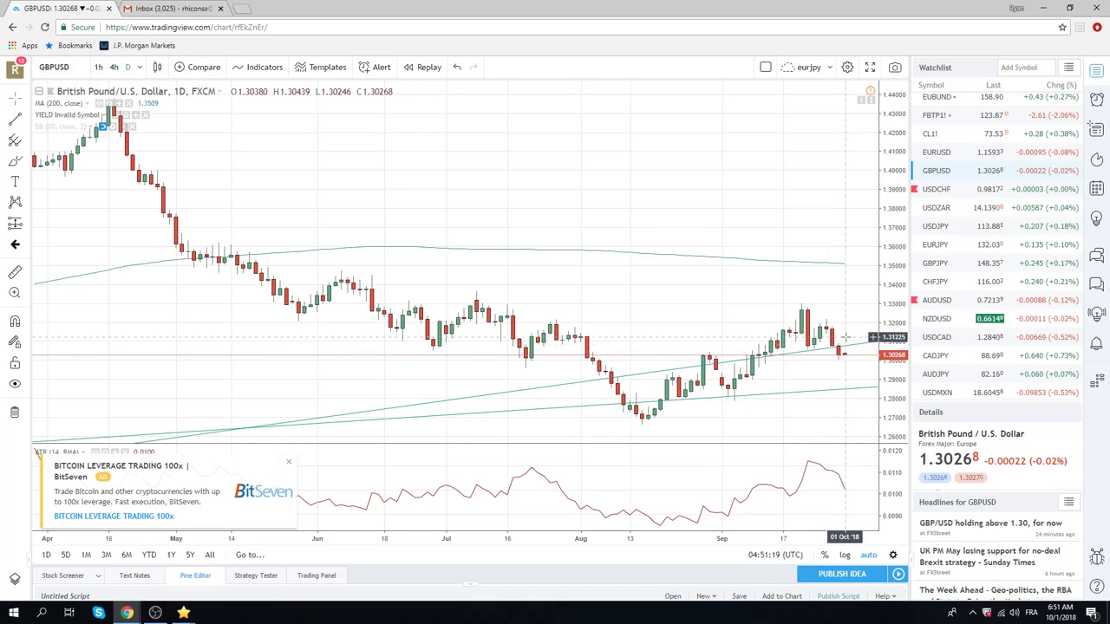
click(954, 301)
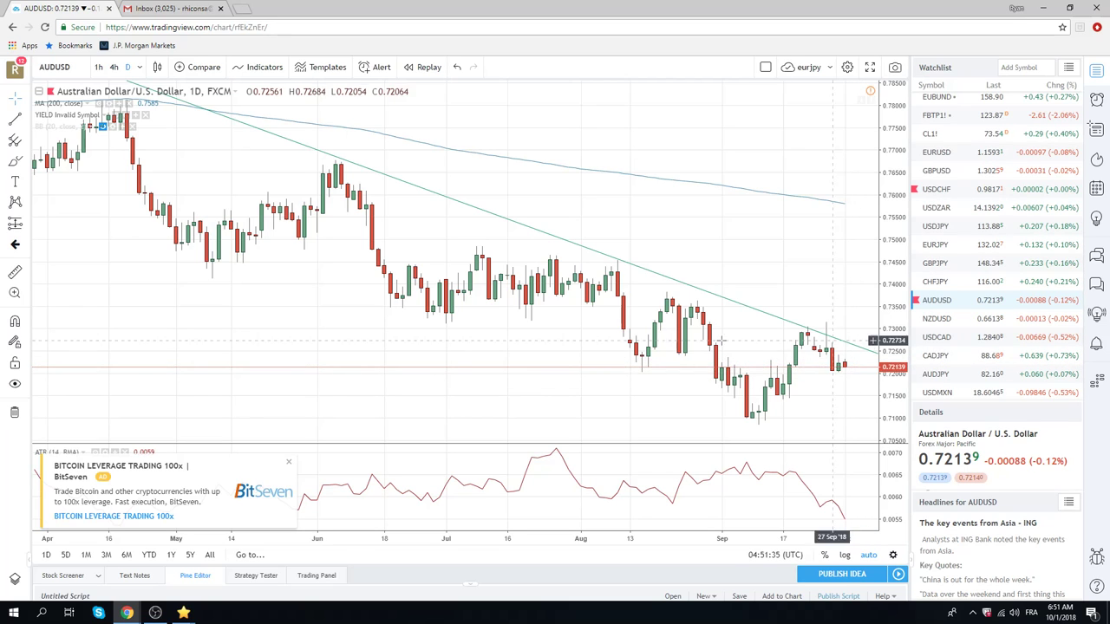
Step: Change the chart interval to 1-hour candles and zoom out
click(98, 67)
scroll(596, 369, down, 3)
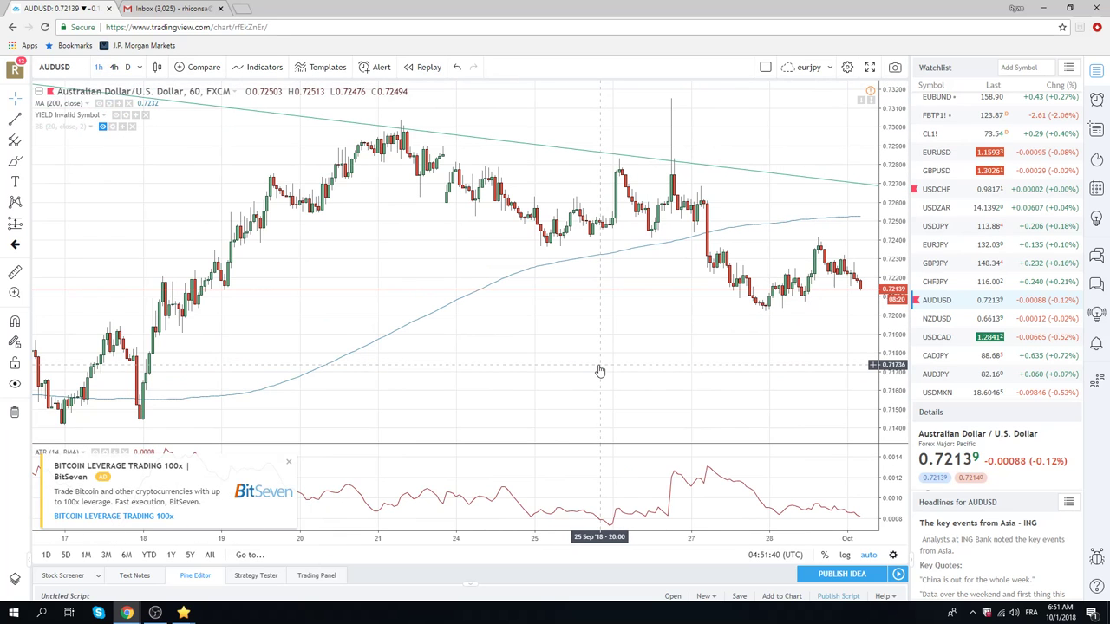
scroll(599, 371, down, 1)
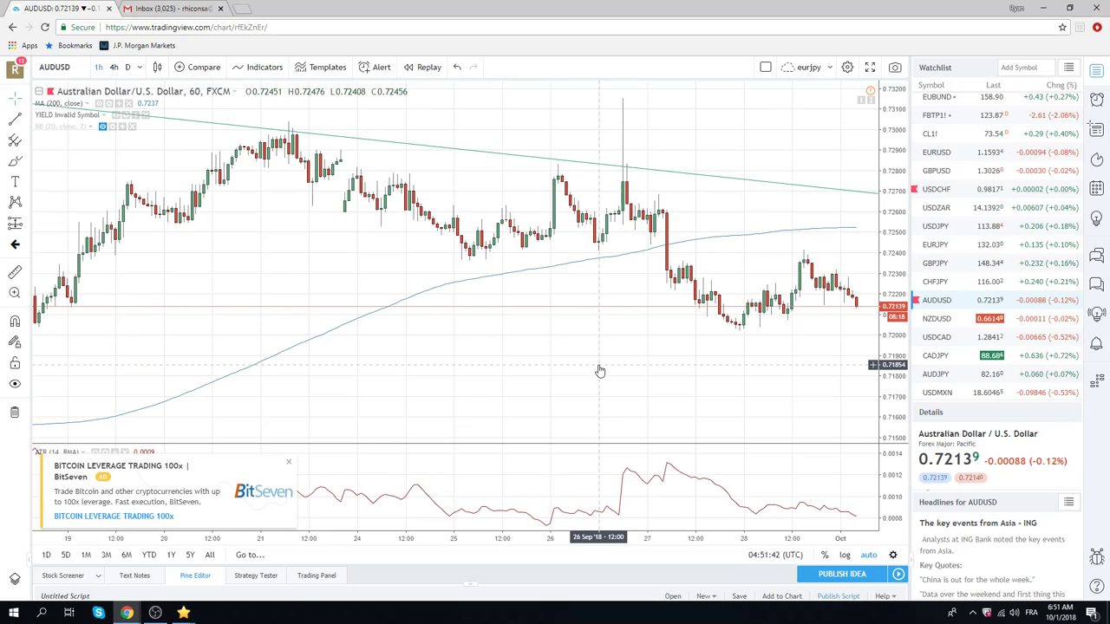
Step: Check the hourly NZDUSD and AUDUSD charts, then load hourly USDZAR
click(935, 320)
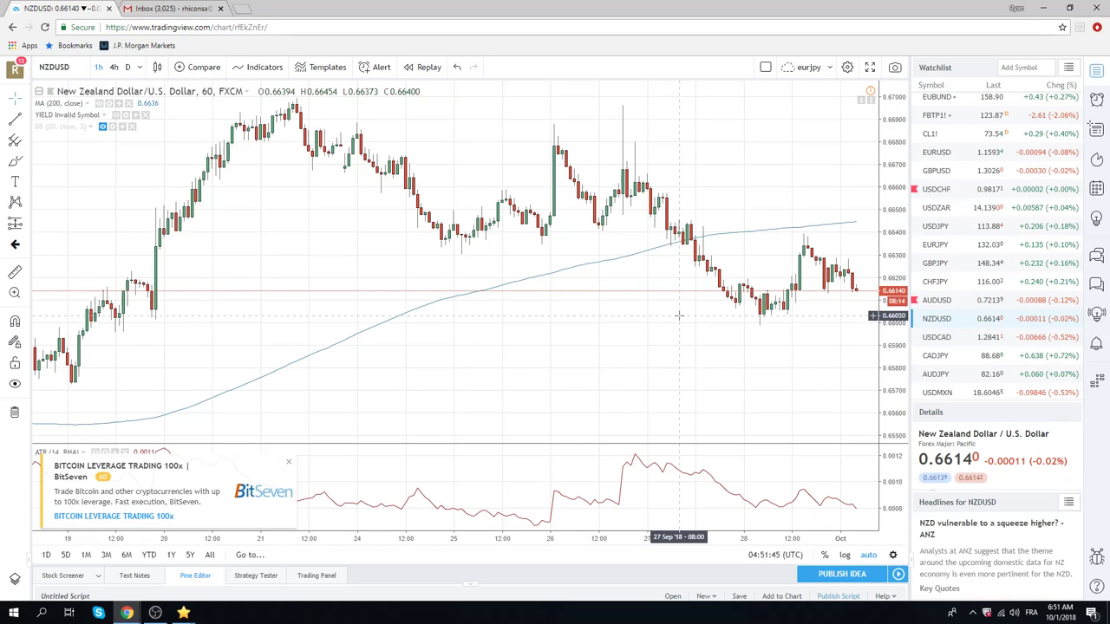
scroll(679, 316, down, 2)
scroll(679, 316, up, 1)
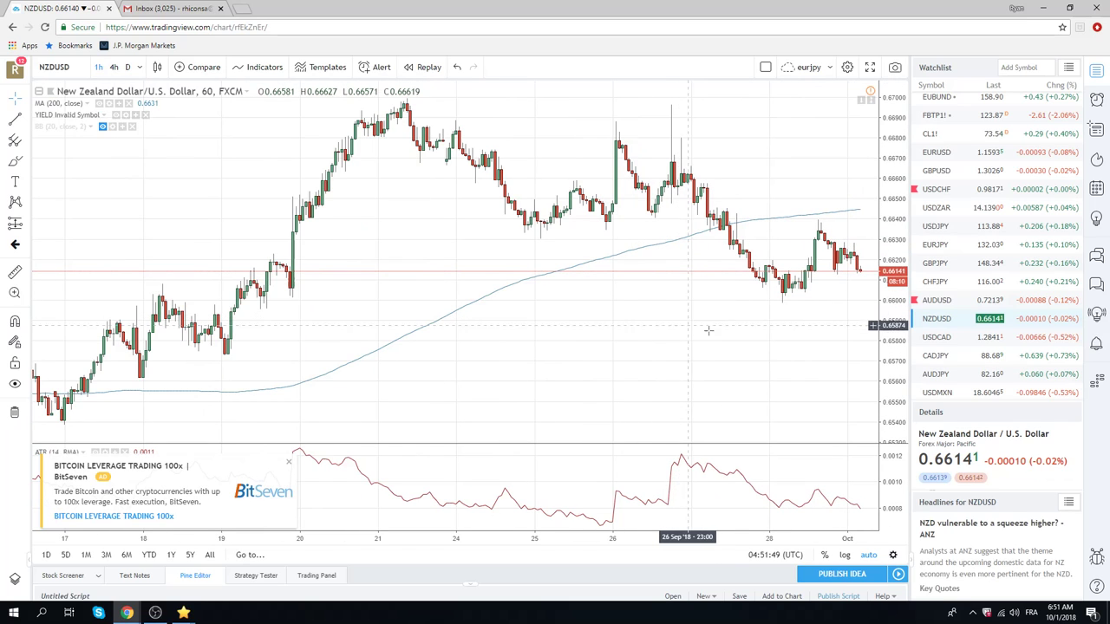
click(941, 300)
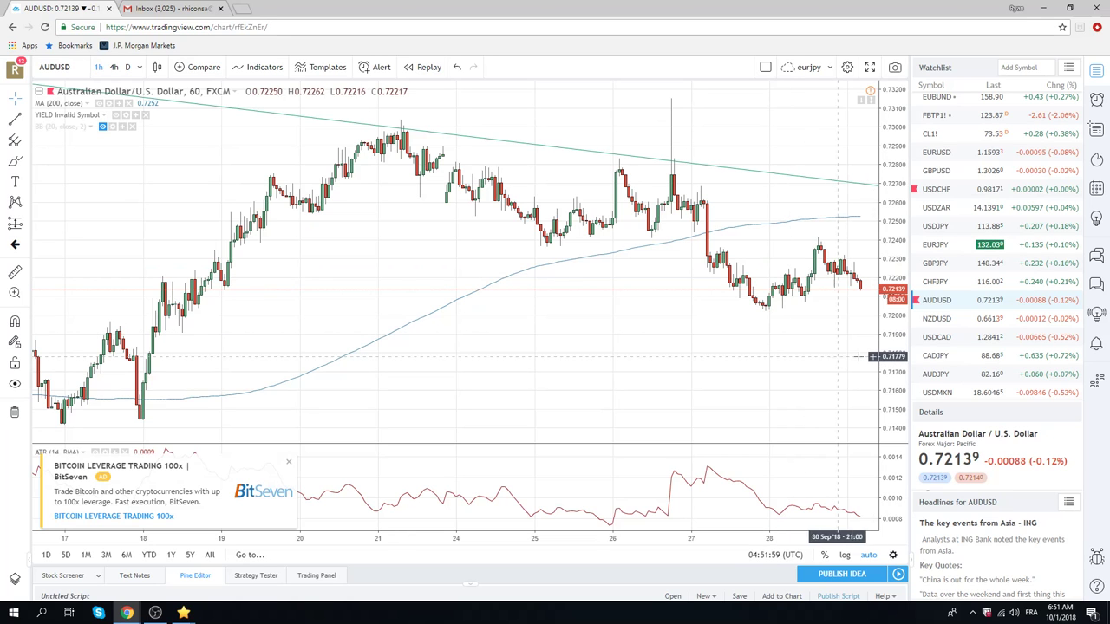
click(939, 208)
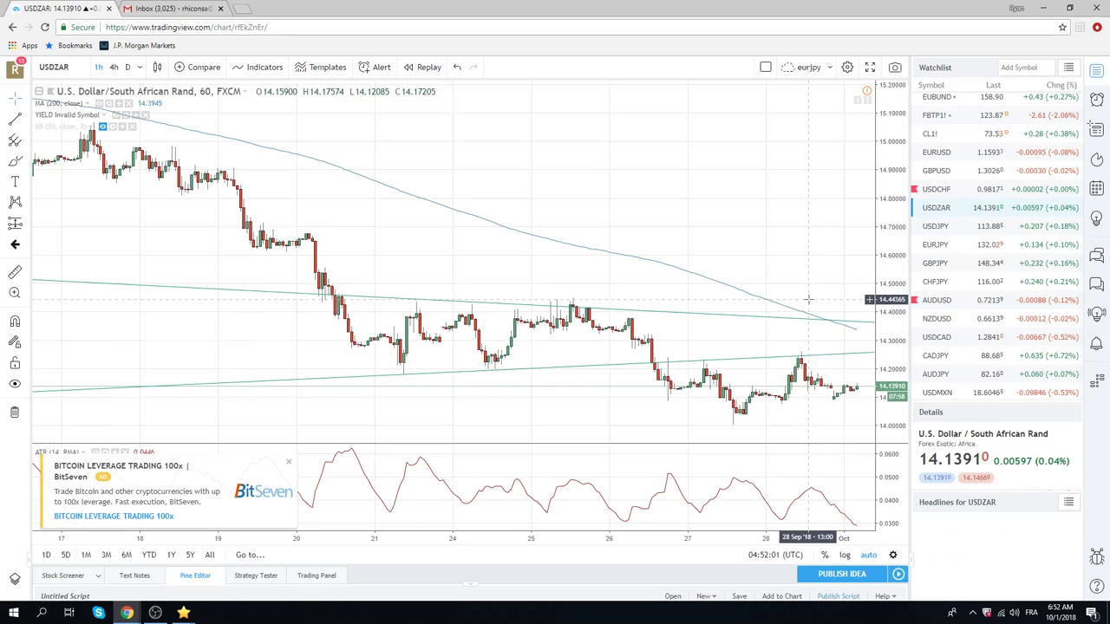
Step: Remove the lower rising trendline from the hourly USDZAR chart, keeping the descending one
scroll(768, 330, down, 3)
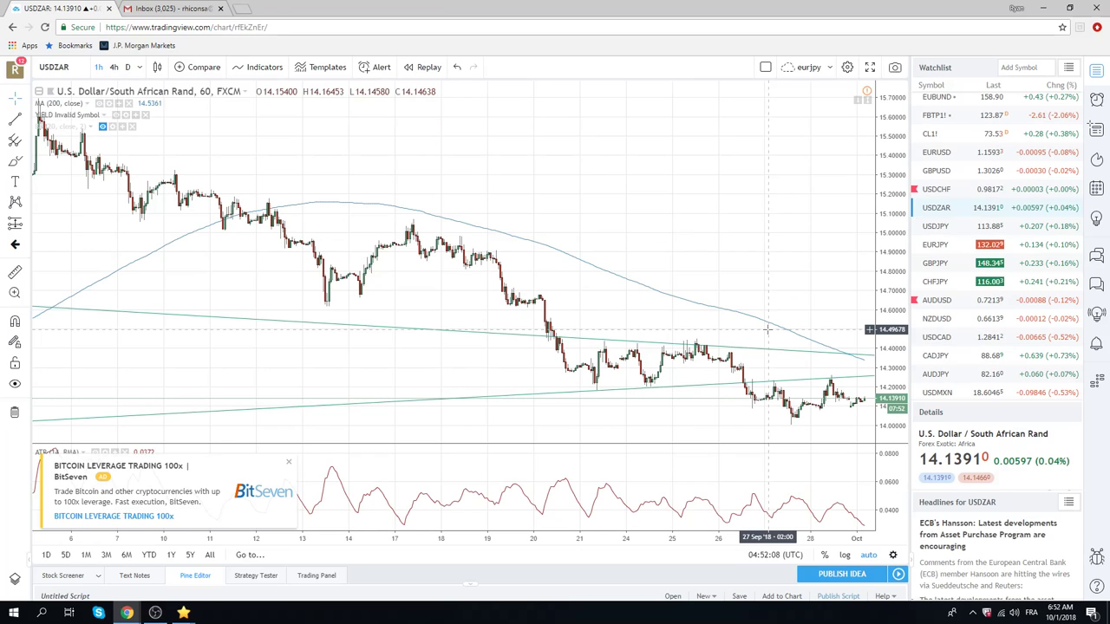
right_click(685, 394)
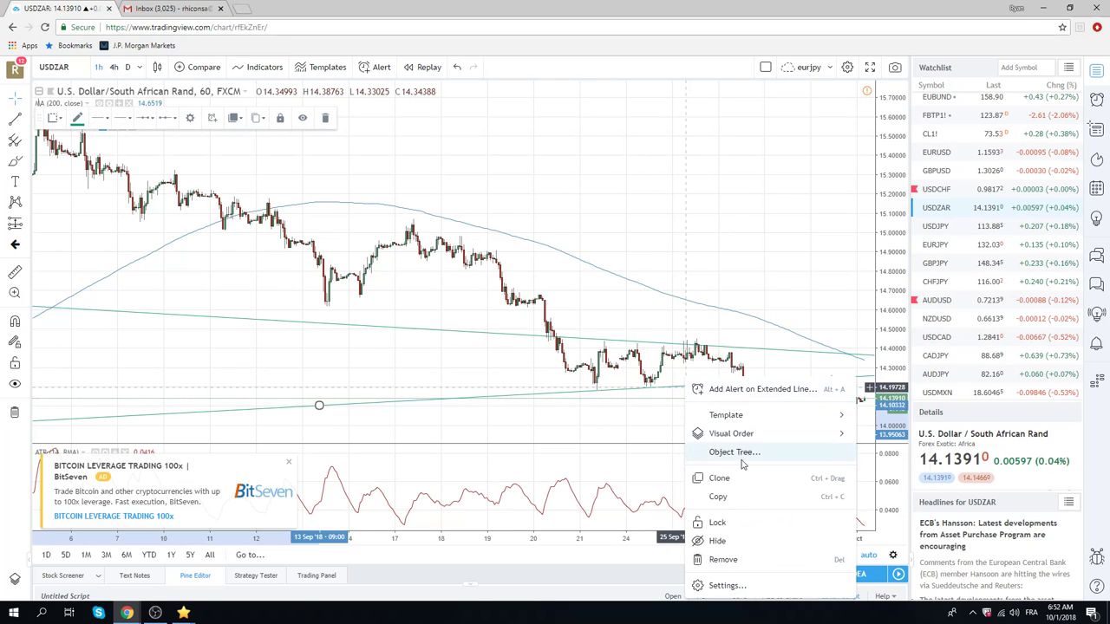
click(737, 555)
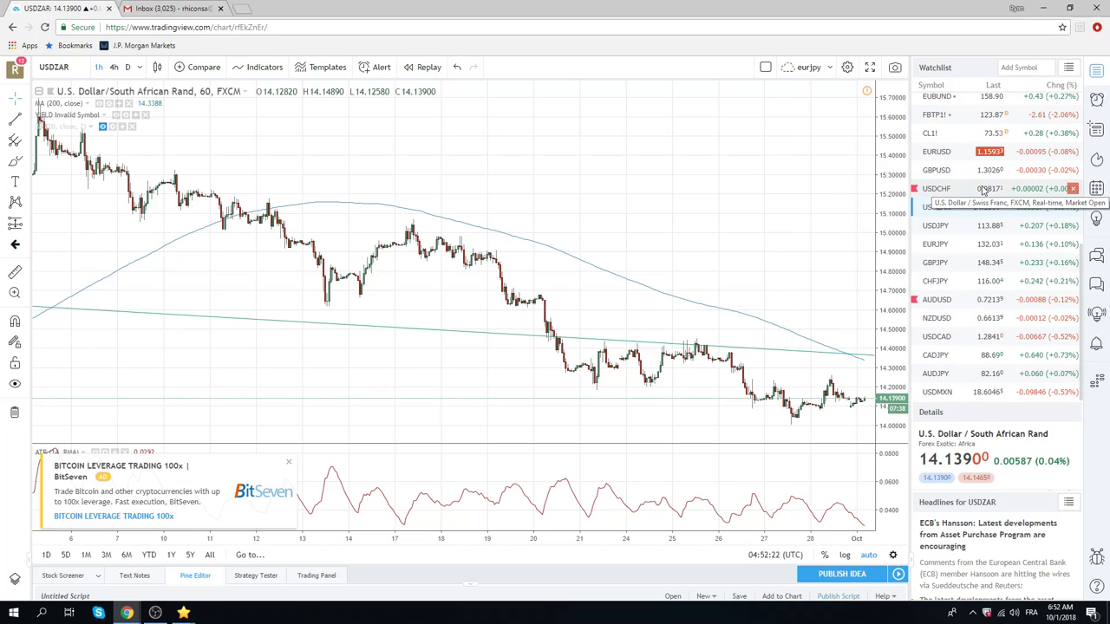
Step: Load the hourly AUDJPY chart and zoom out on it
scroll(993, 260, up, 3)
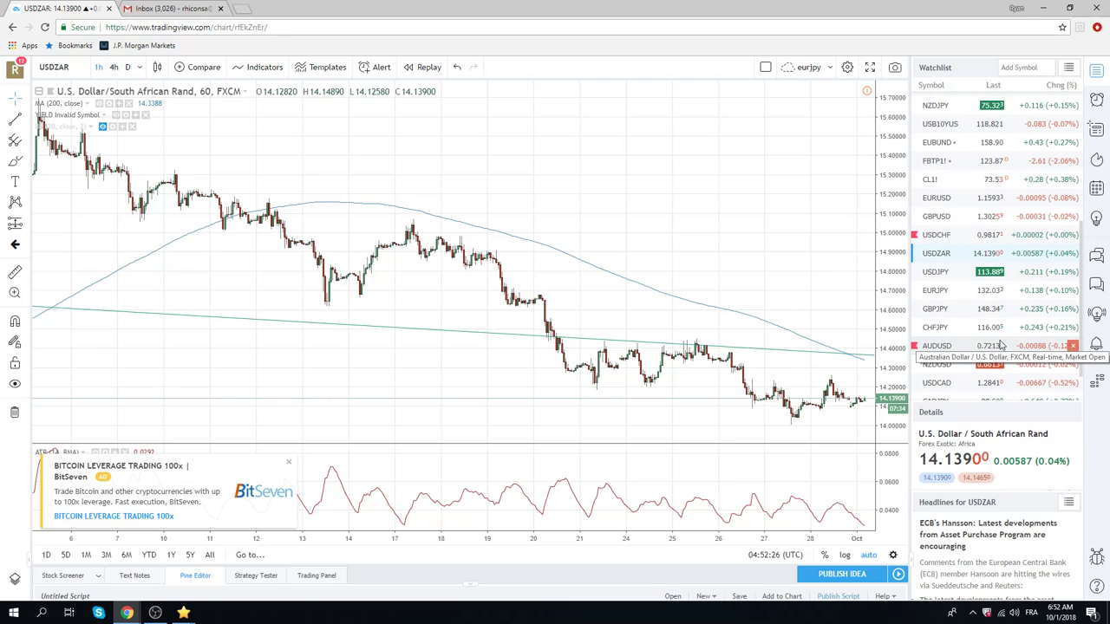
scroll(989, 321, down, 3)
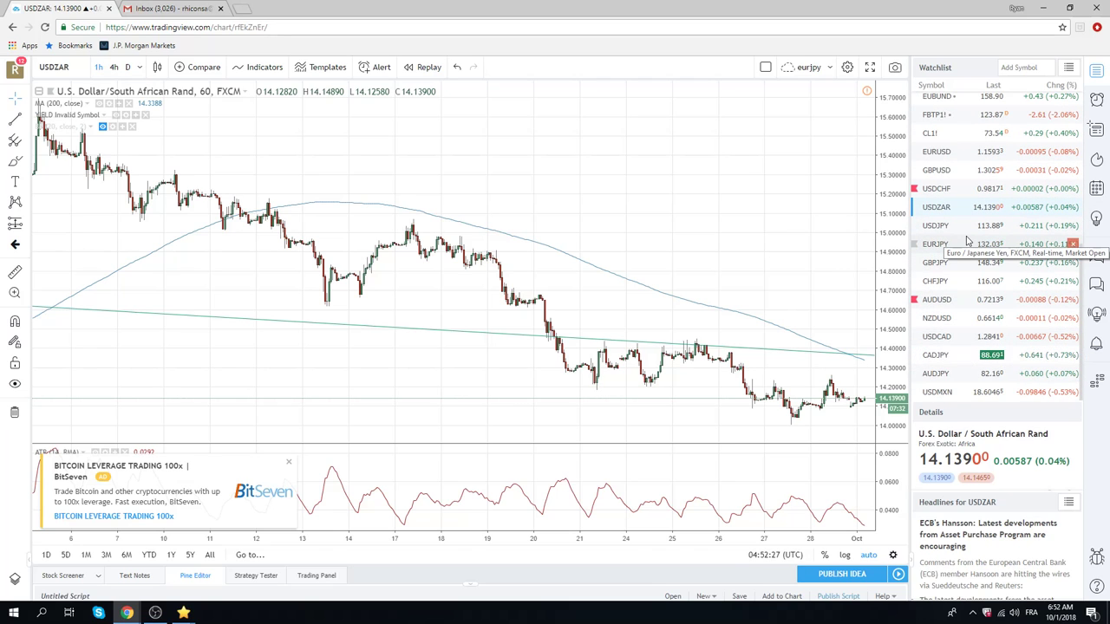
click(954, 373)
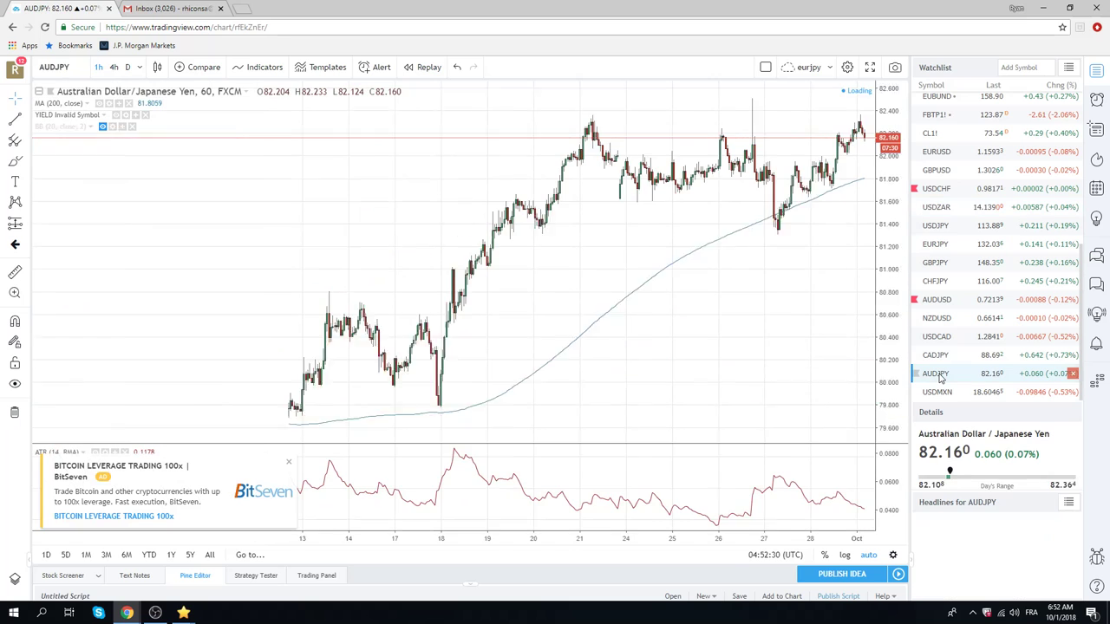
scroll(717, 229, down, 8)
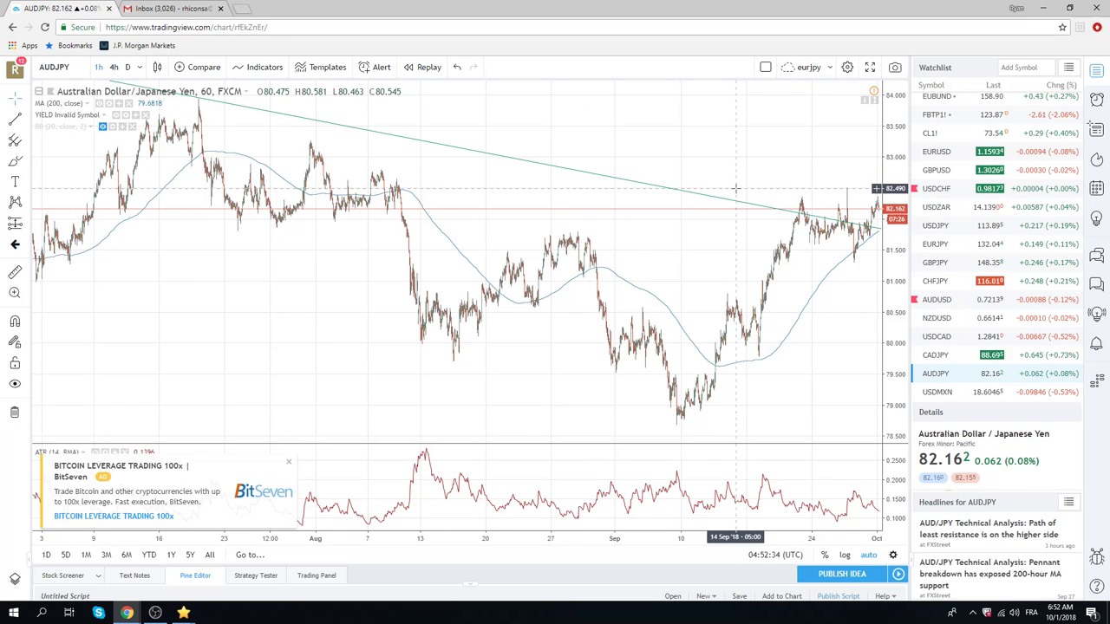
Step: Load the S&P 500 E-mini futures (ES1!) chart from the top of the watchlist
scroll(720, 220, up, 1)
scroll(720, 220, up, 2)
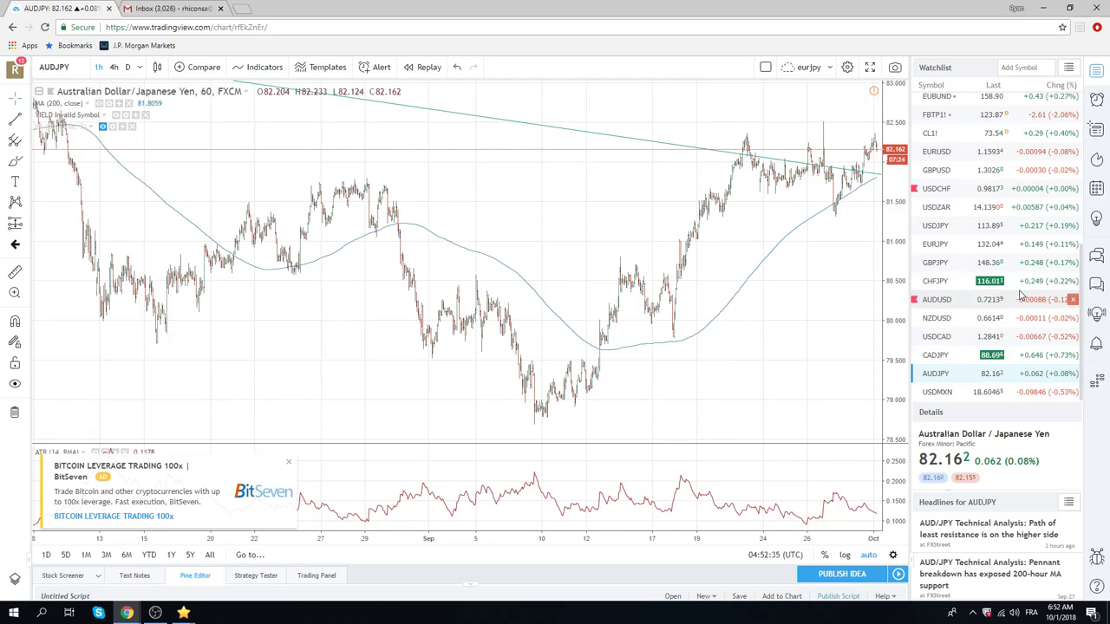
scroll(942, 213, up, 2)
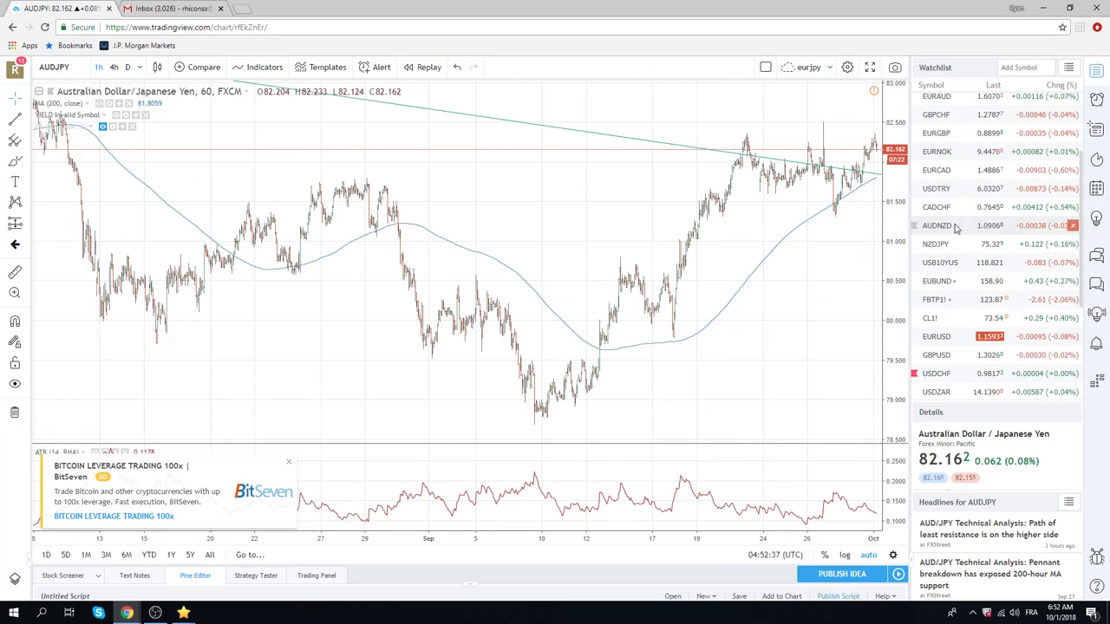
scroll(945, 216, up, 4)
click(933, 102)
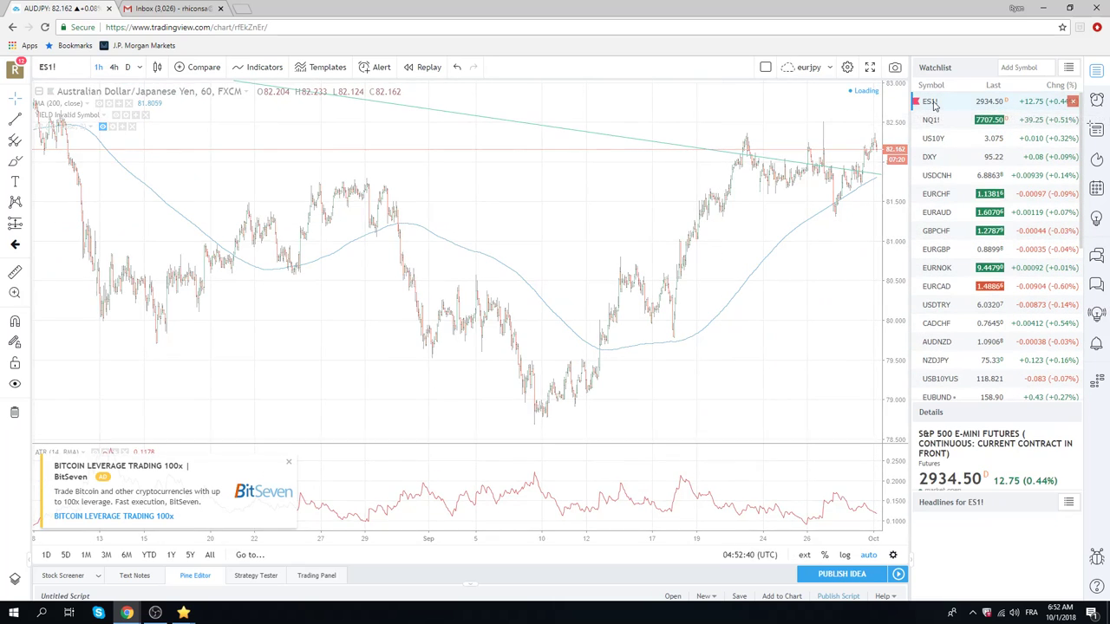
scroll(707, 298, up, 6)
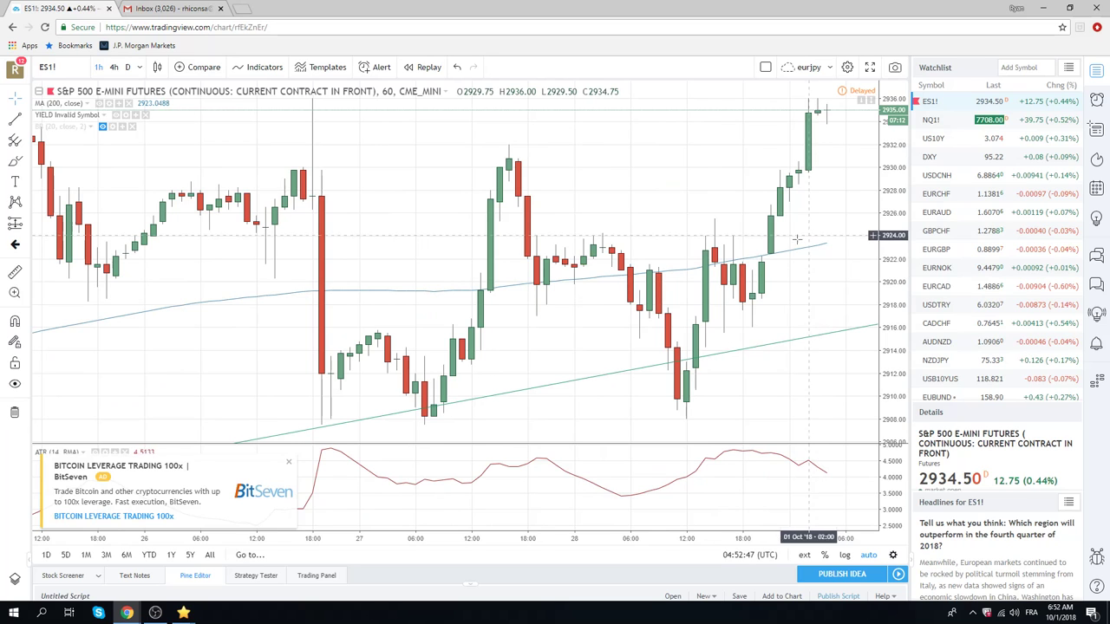
scroll(703, 339, down, 3)
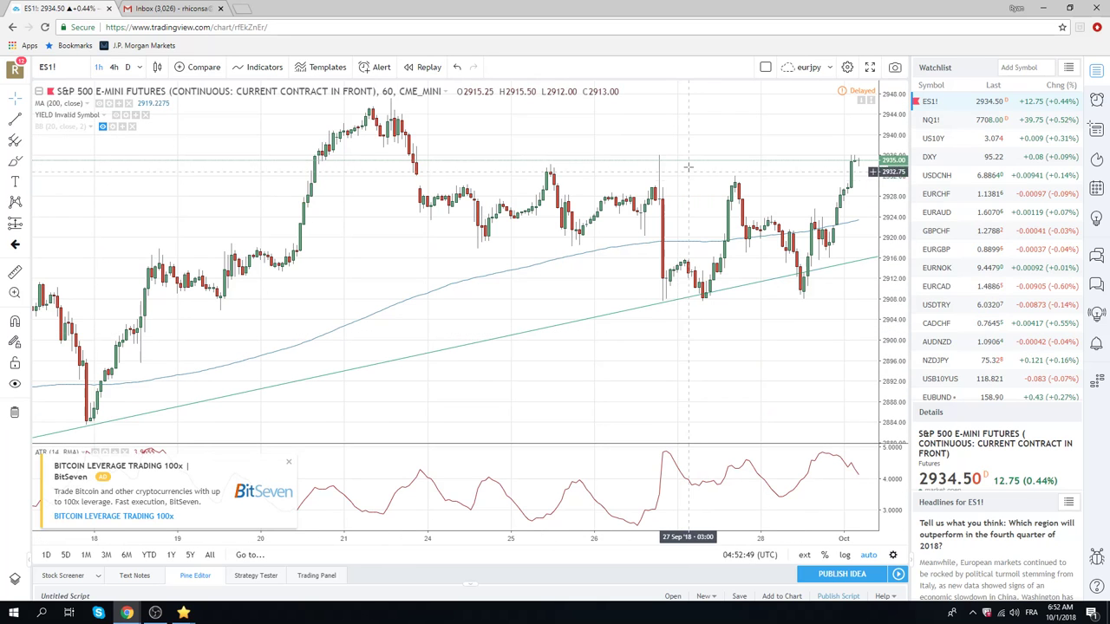